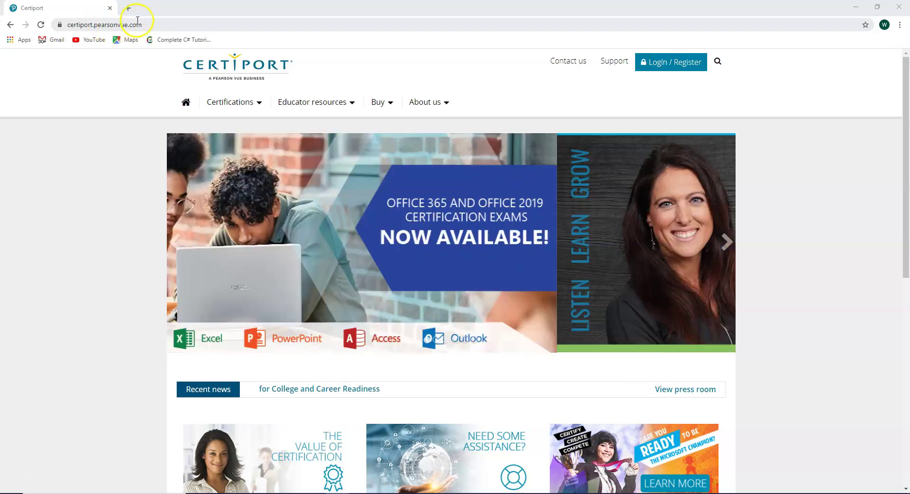
Step: Start registering a new user account from the Certiport Login / Register page
click(663, 63)
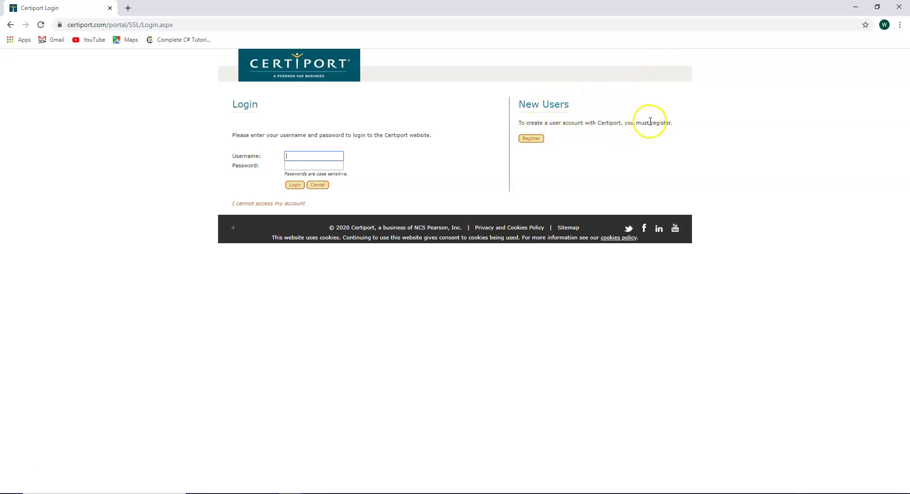
click(531, 139)
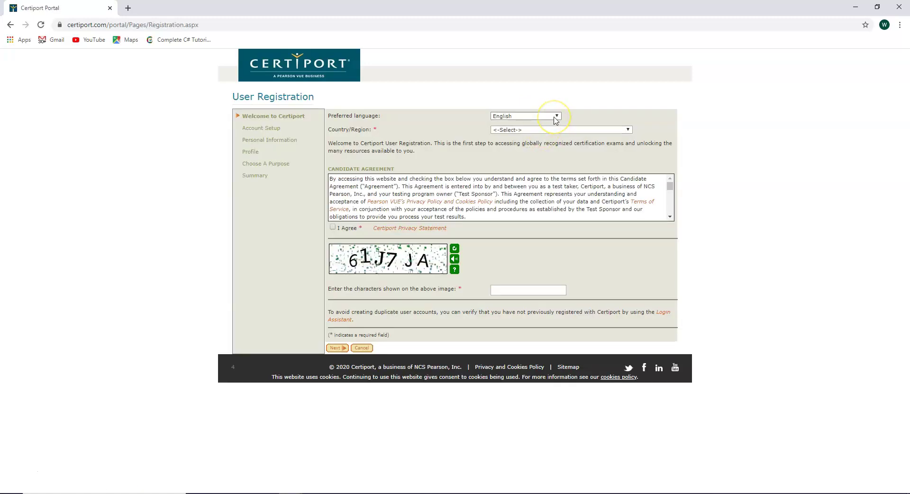
Step: Choose United States as country, accept the candidate agreement, enter the verification characters, and continue
click(624, 130)
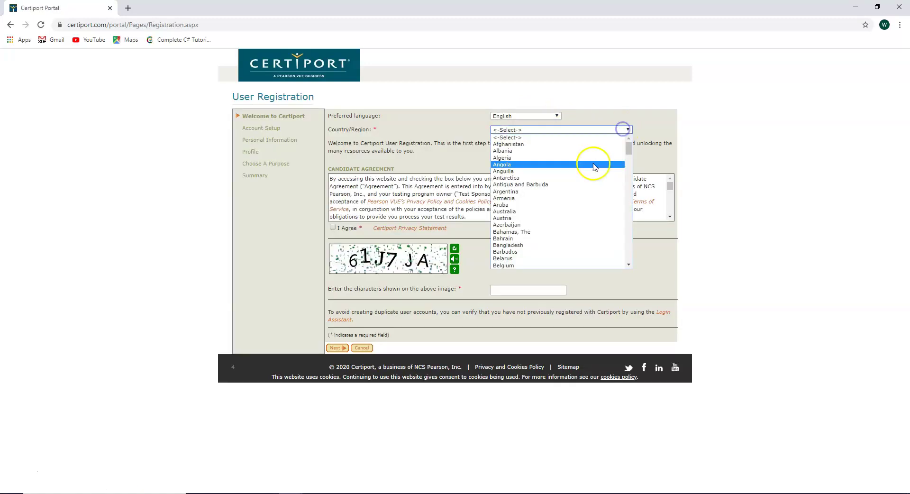
scroll(594, 167, down, 20)
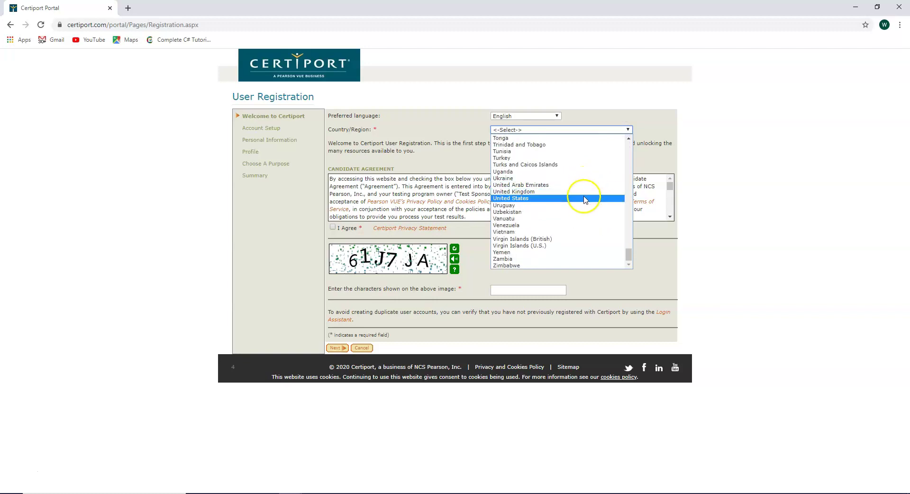
click(585, 199)
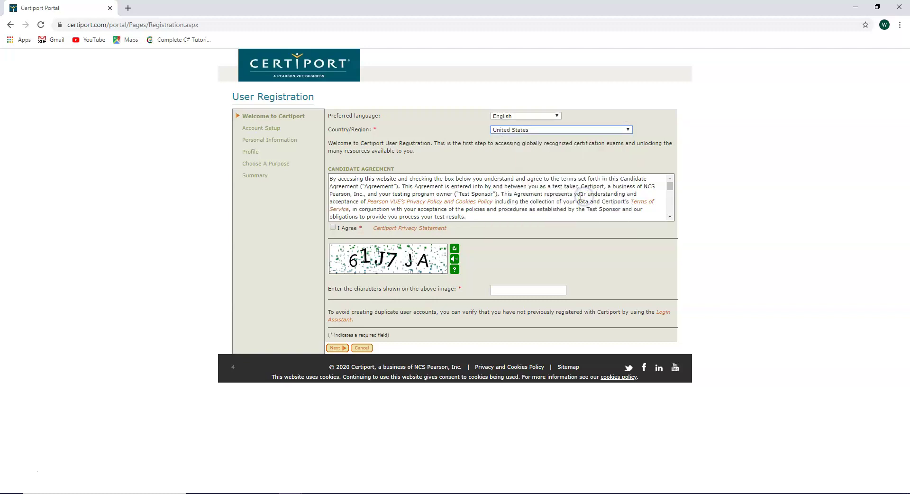
click(334, 228)
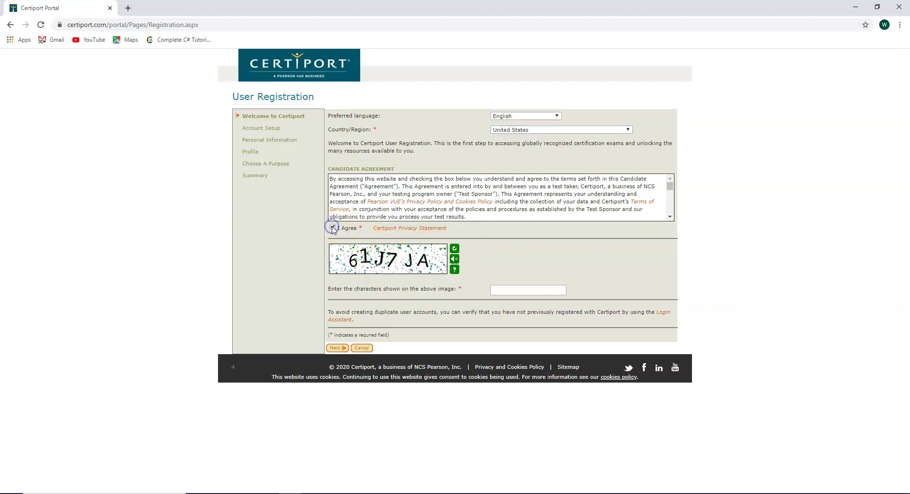
click(516, 290)
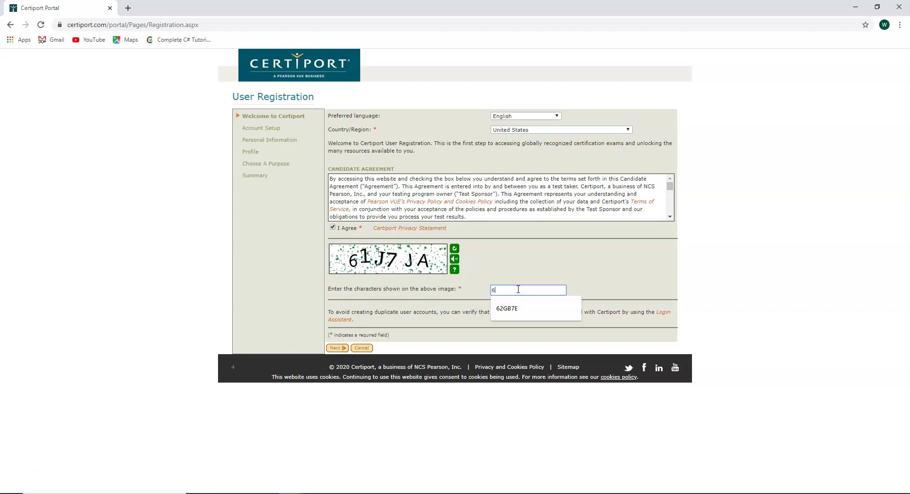
text(61J7JA)
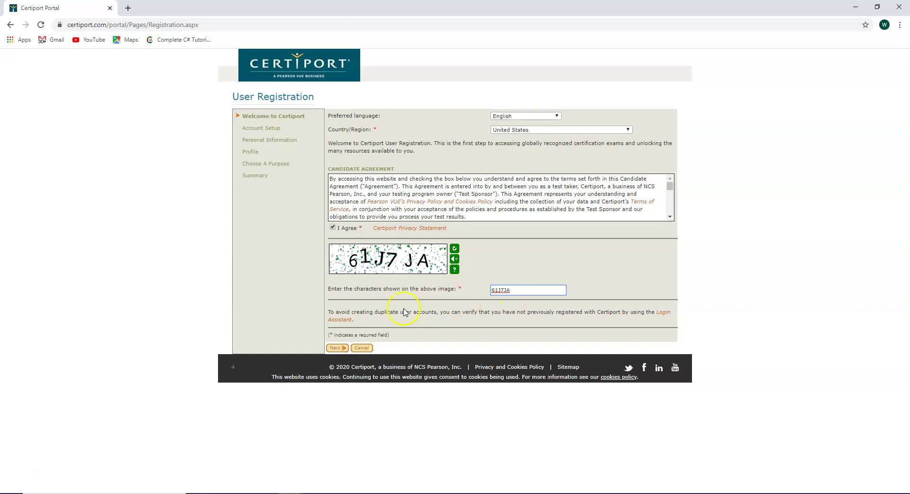
click(340, 349)
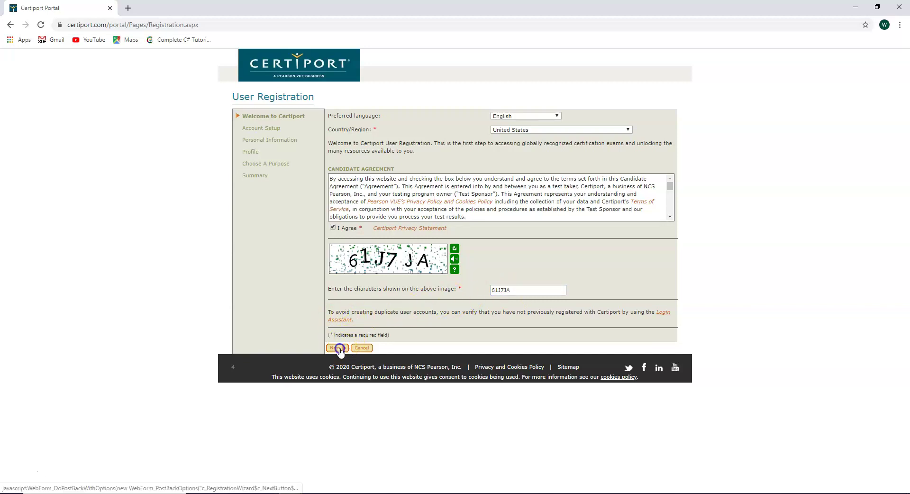
Step: Enter the candidate's first and last name
click(431, 113)
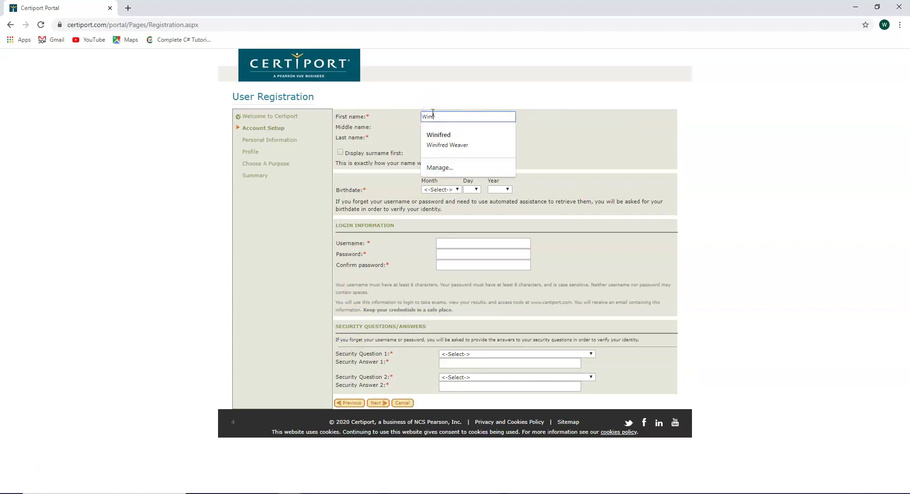
text(Winifred)
click(680, 178)
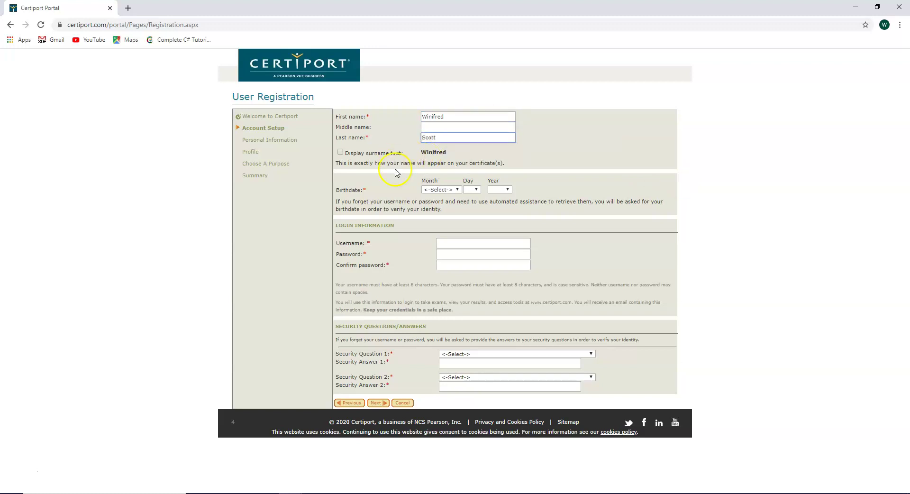
click(442, 189)
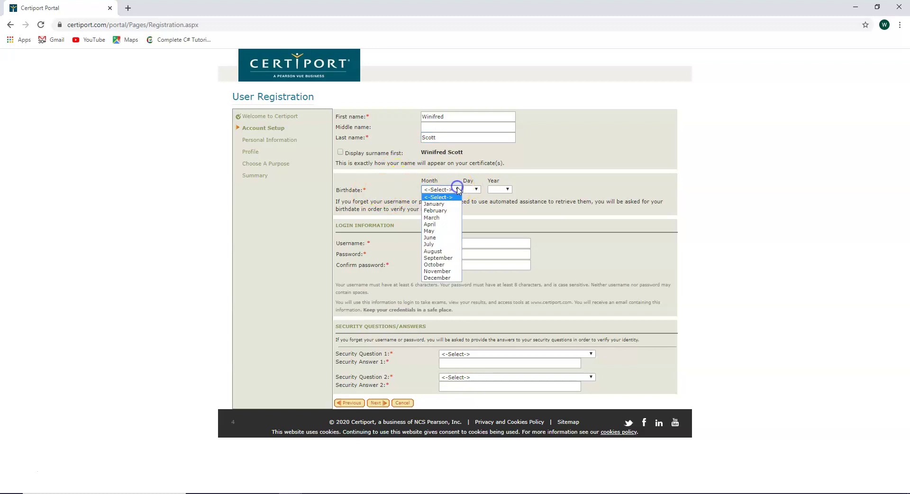
click(444, 223)
click(472, 189)
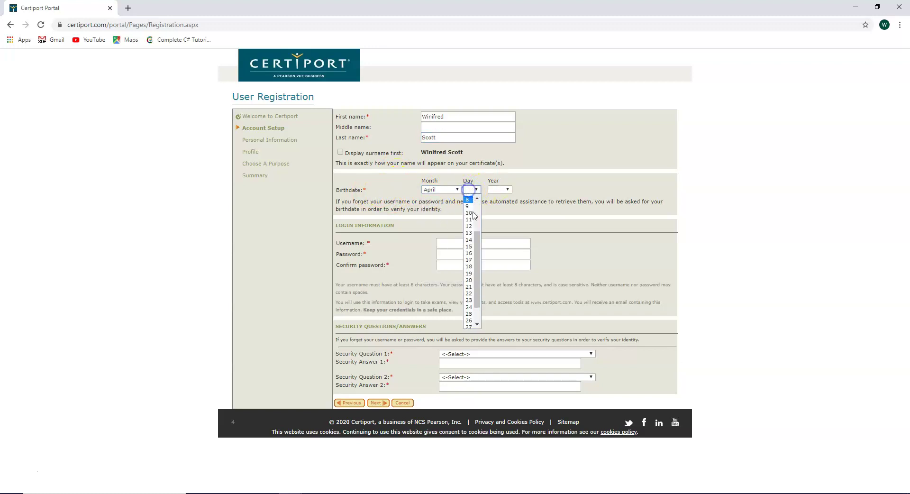
scroll(471, 260, down, 3)
click(469, 291)
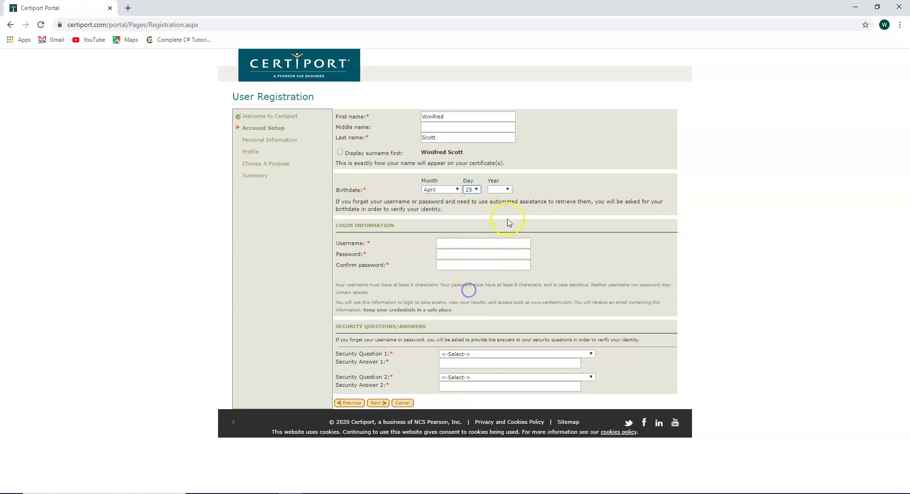
click(507, 189)
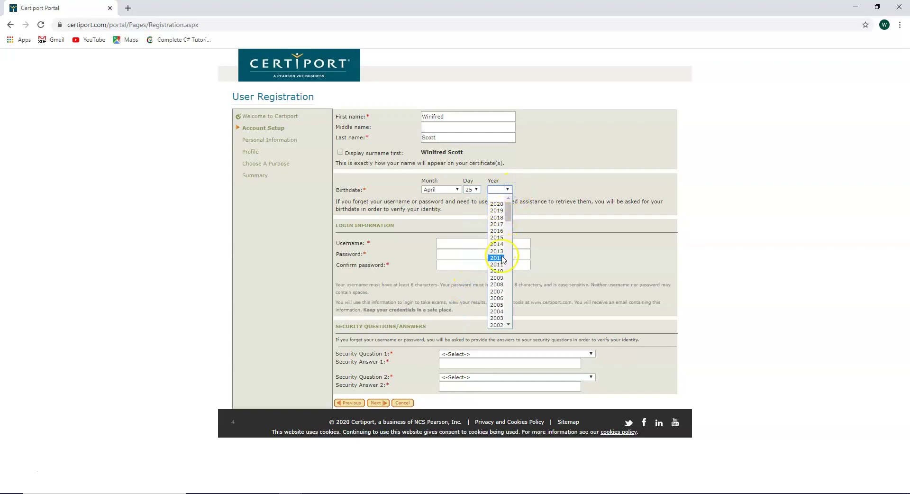
scroll(503, 280, down, 5)
scroll(502, 279, up, 3)
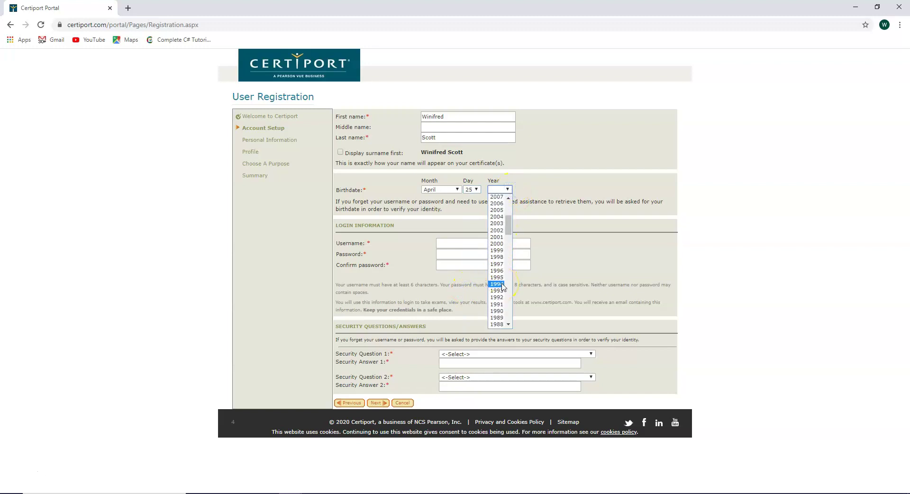
click(500, 251)
click(446, 244)
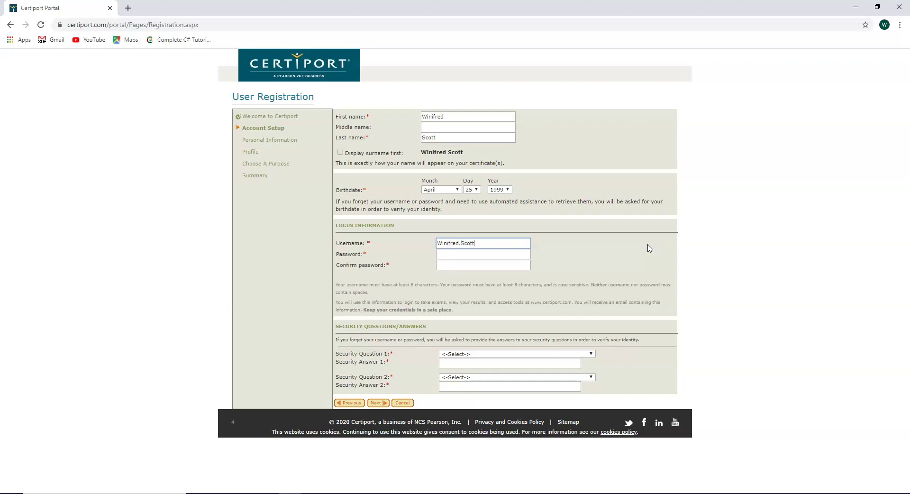
Step: Enter the username, the account password, and the matching password confirmation
key(Tab)
text(1)
key(Tab)
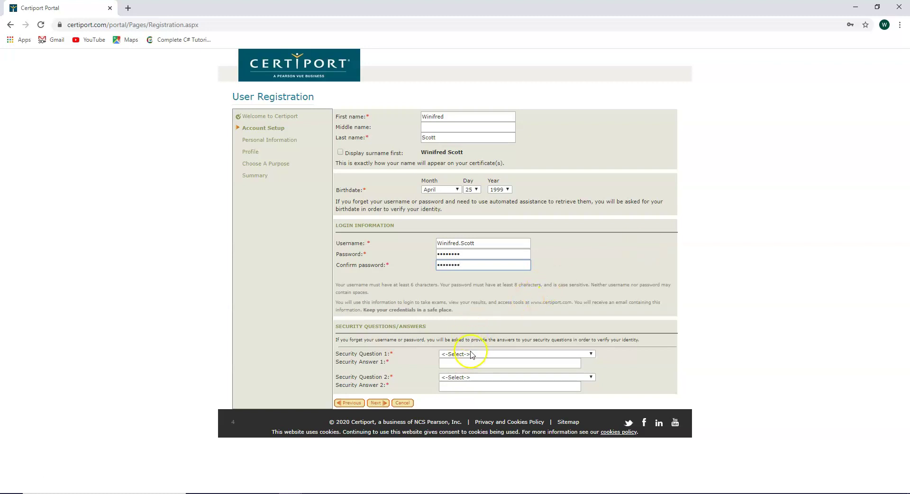
Step: Choose the birth city and first school attended security questions and type an answer for each
click(585, 357)
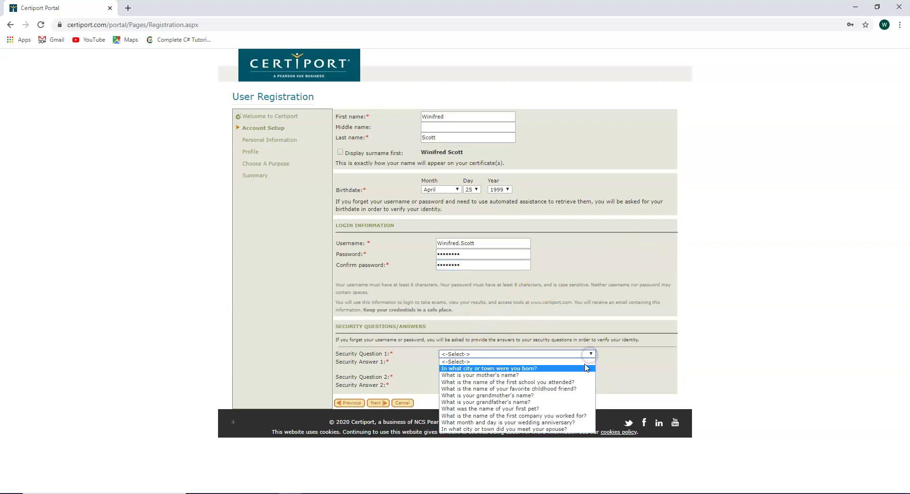
click(581, 366)
click(502, 364)
text(mobile)
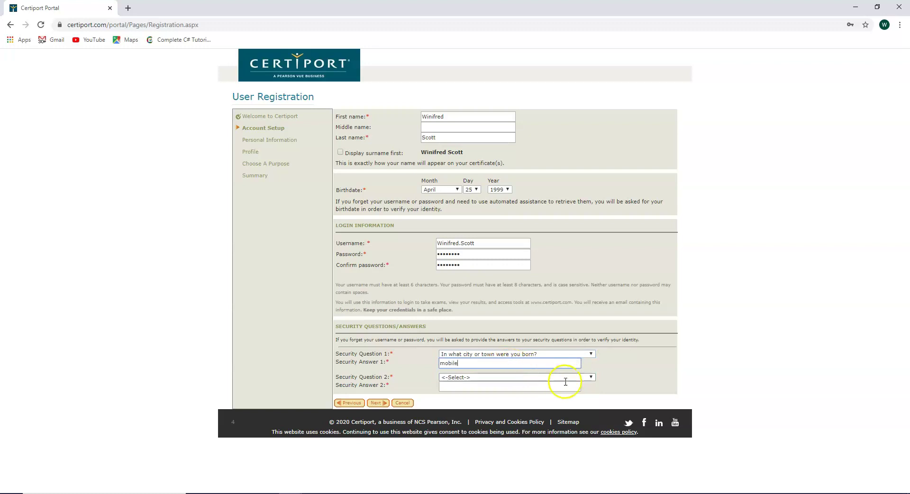
click(591, 378)
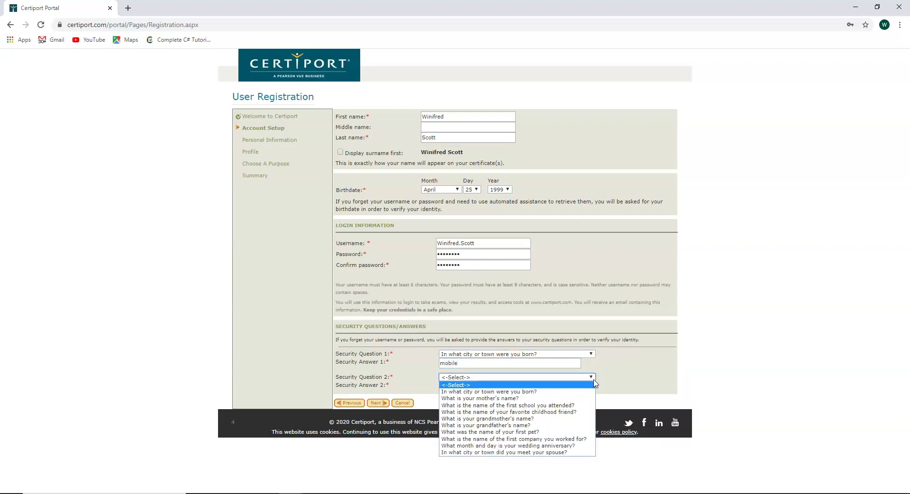
click(574, 406)
click(506, 387)
text(elementary)
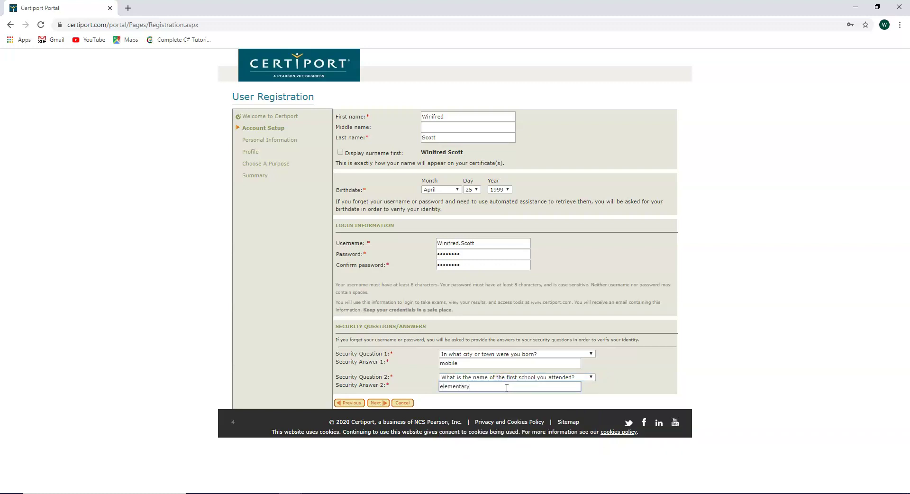
Step: On Personal Information, enter and confirm the e-mail address, leaving the phone number blank
click(378, 403)
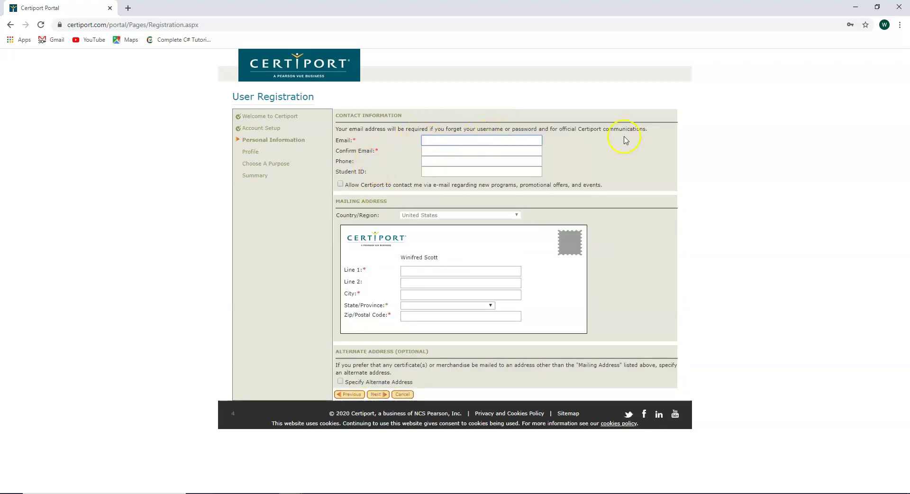
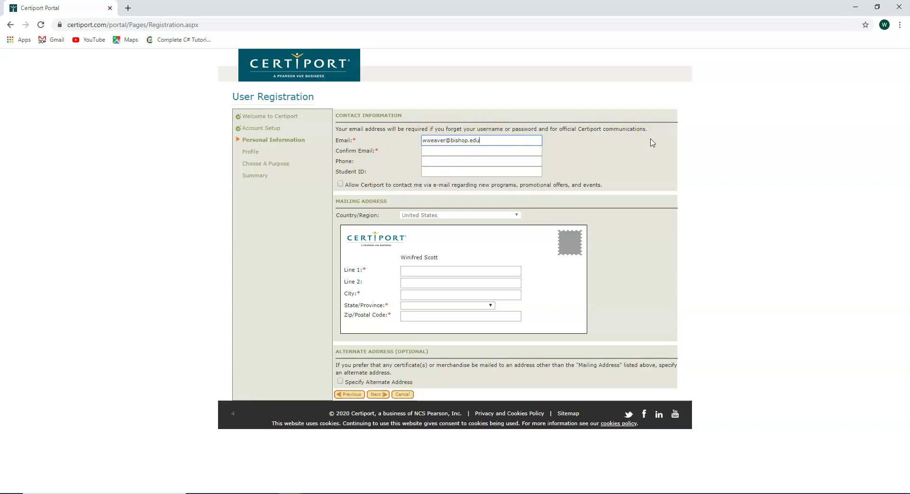
key(Tab)
click(446, 162)
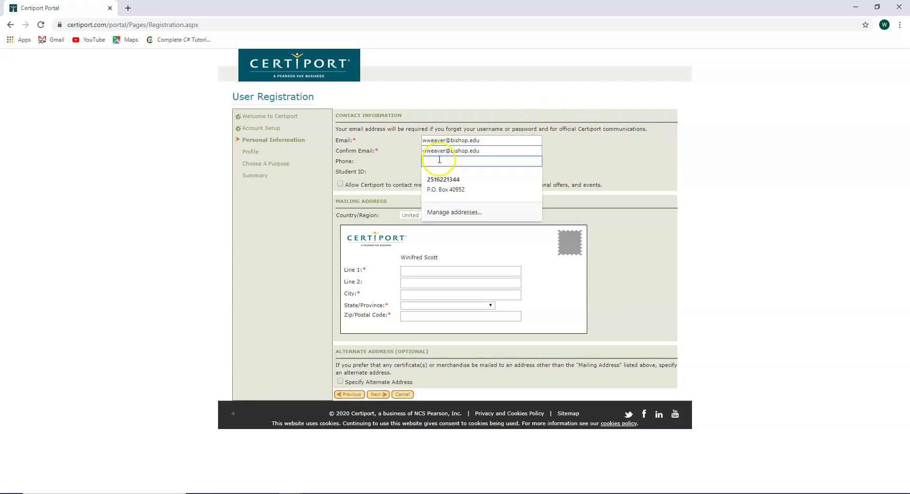
click(413, 158)
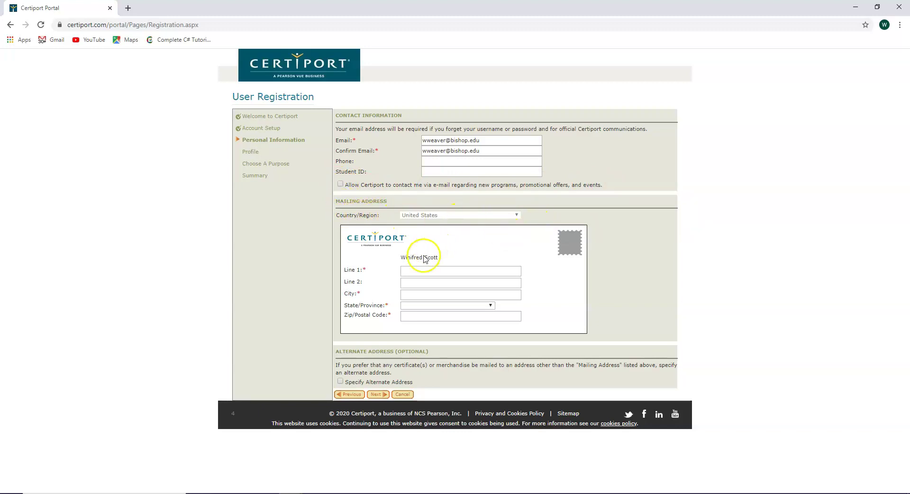
Step: Fill in the mailing address street line, city, state and ZIP code, without an alternate address
click(418, 270)
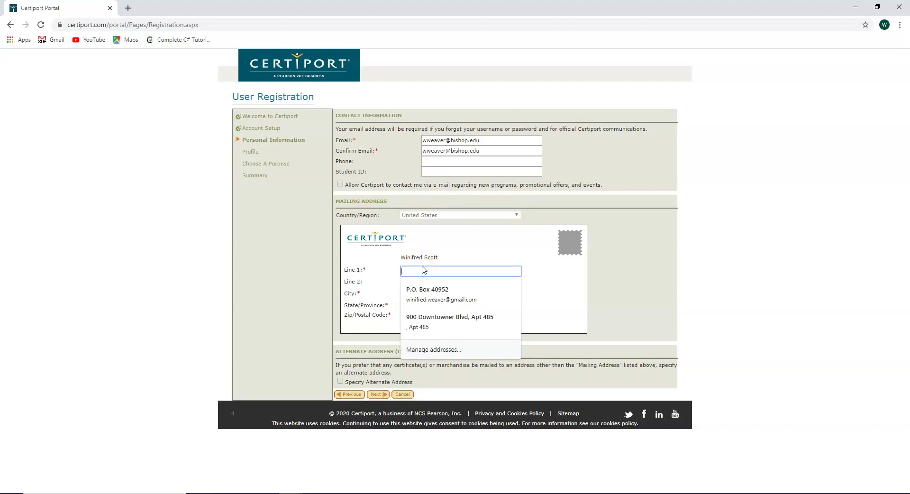
click(423, 270)
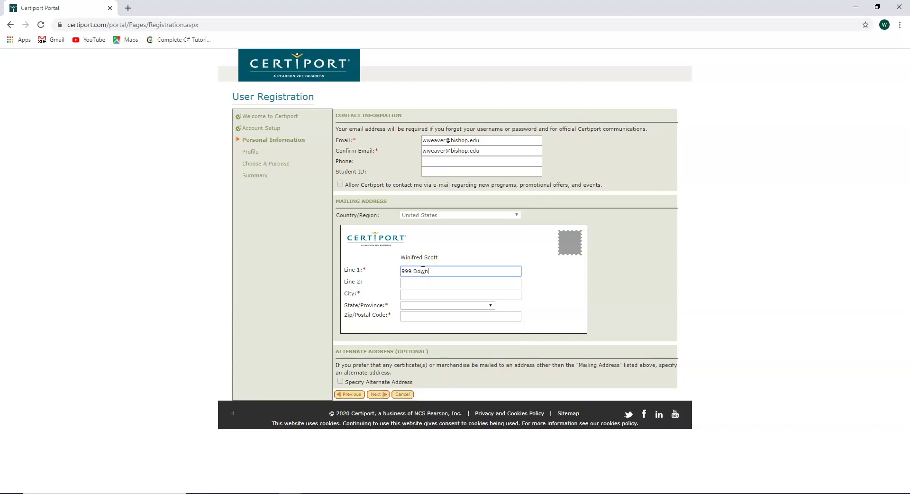
key(Tab)
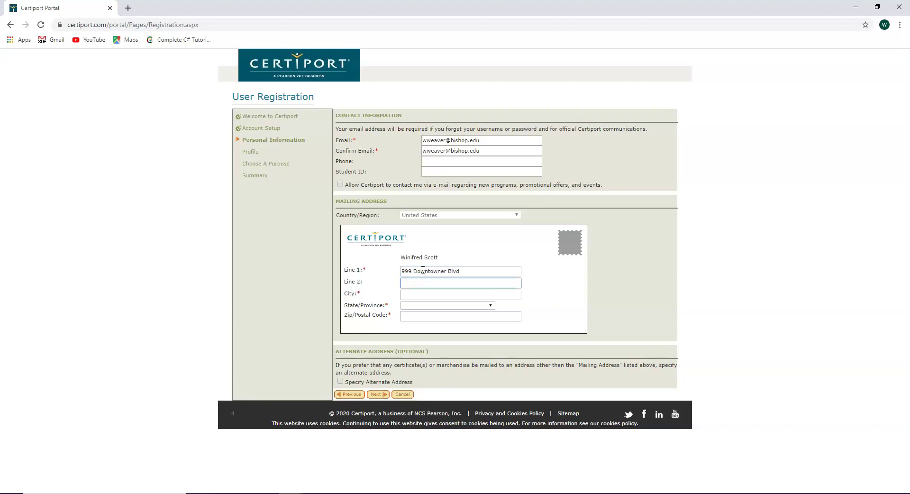
key(Tab)
text(Mobile)
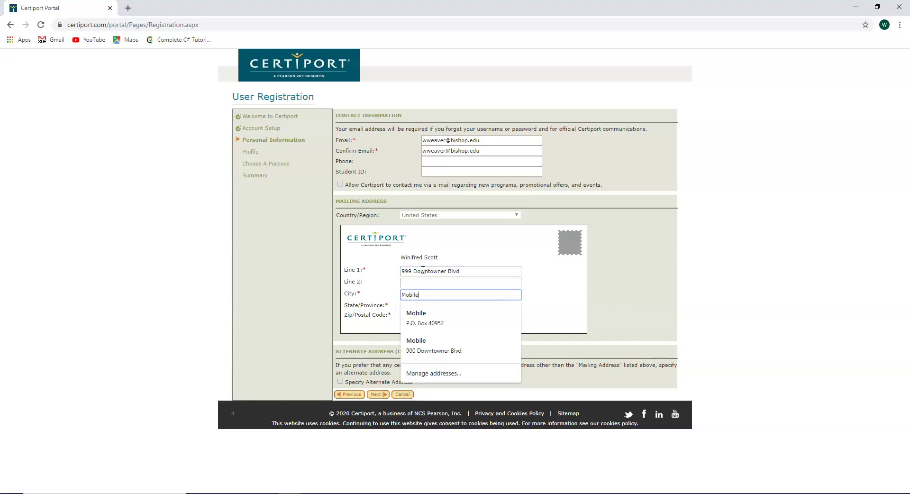
key(Tab)
key(a)
key(Tab)
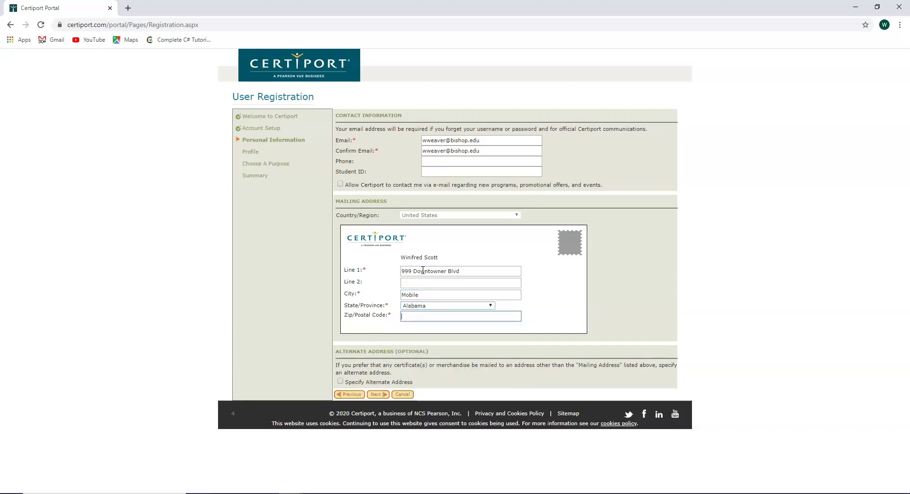
text(36640)
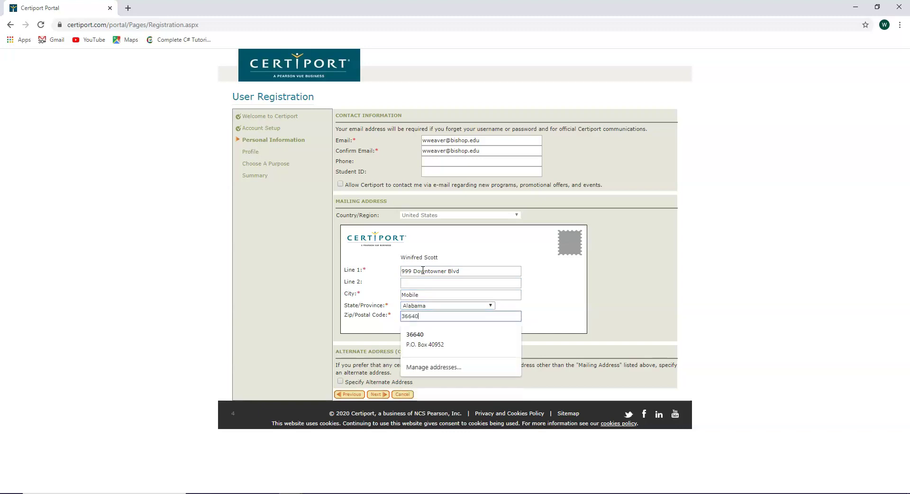
click(393, 323)
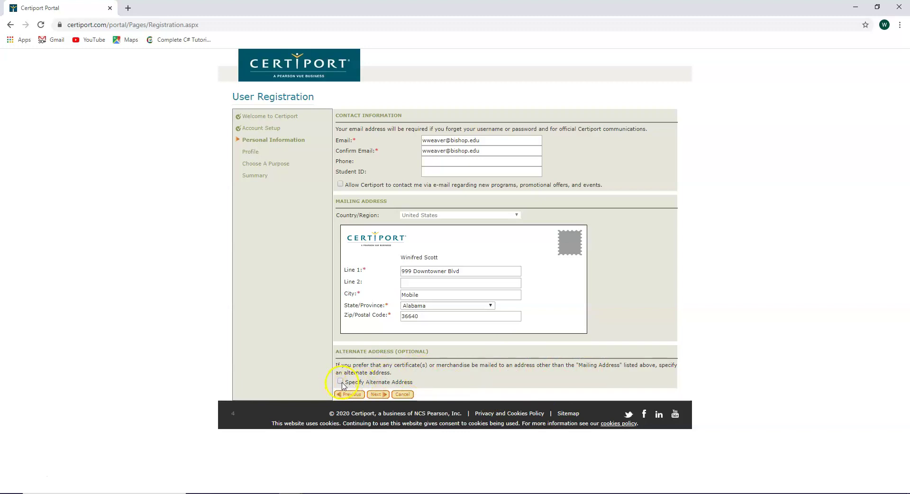
Step: Submit the profile as not a student, not employed, Unemployed, and Female
click(378, 396)
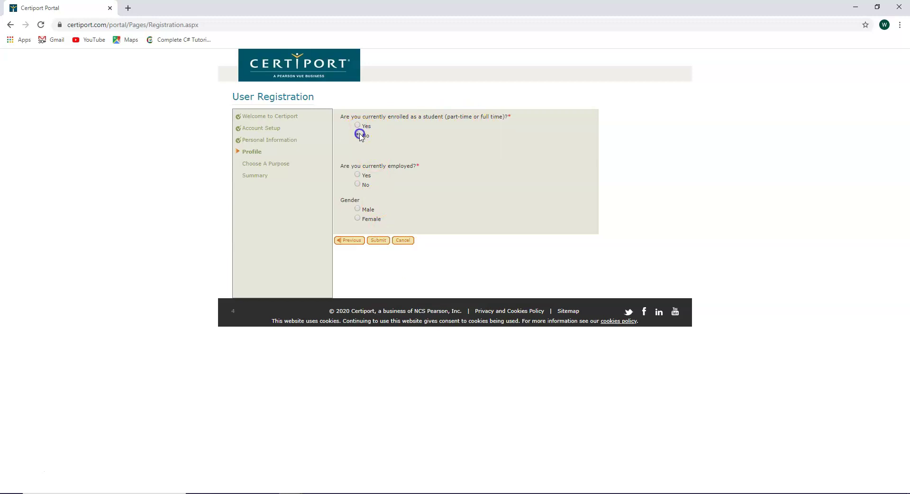
click(358, 135)
click(358, 185)
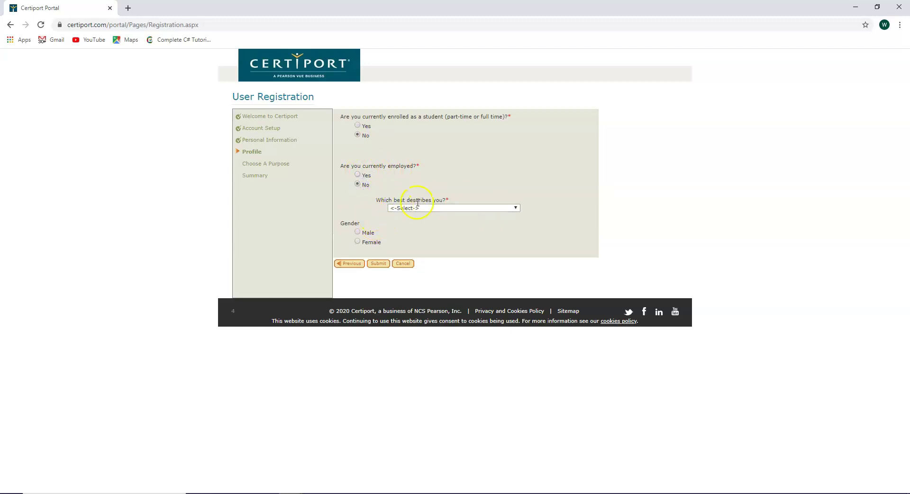
click(520, 213)
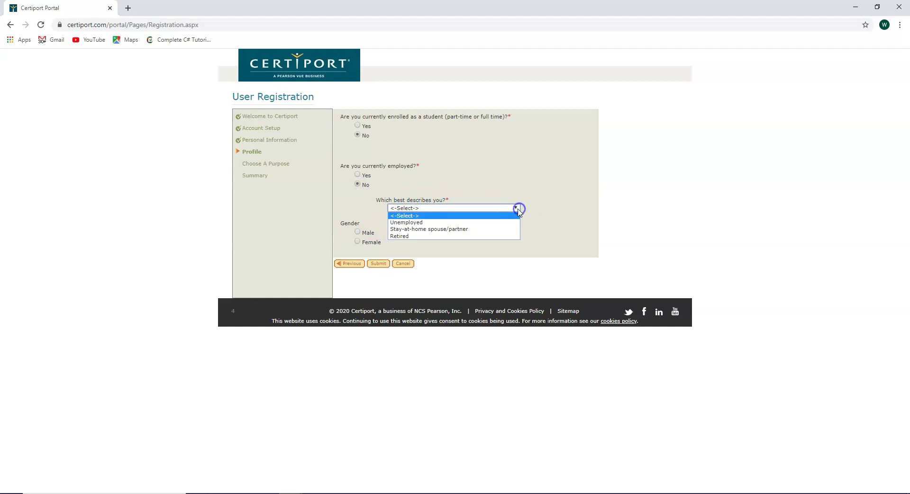
click(438, 222)
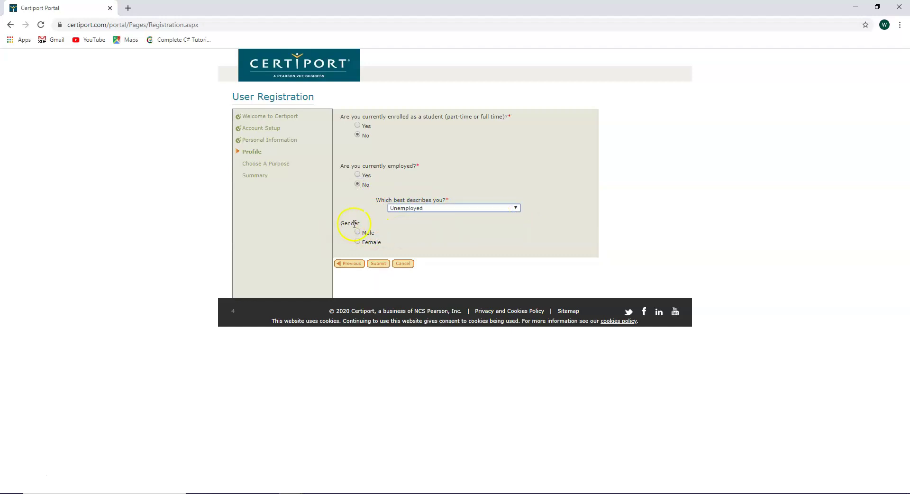
click(358, 241)
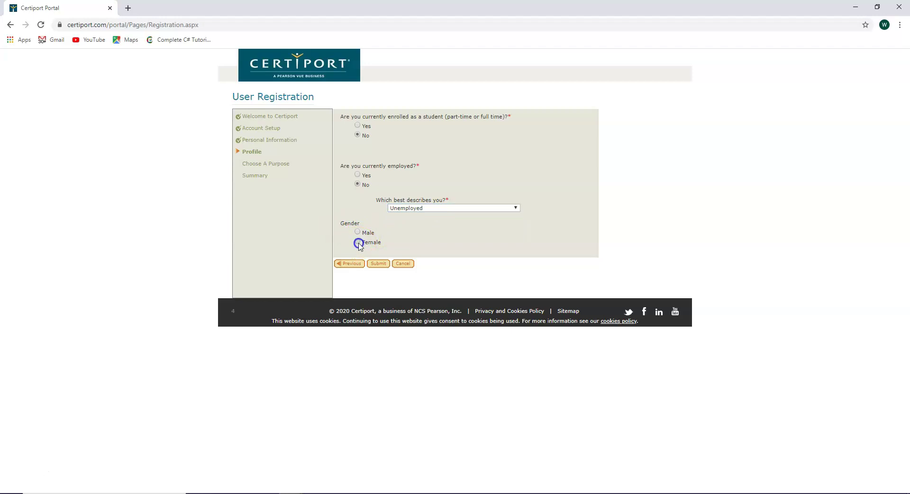
click(379, 264)
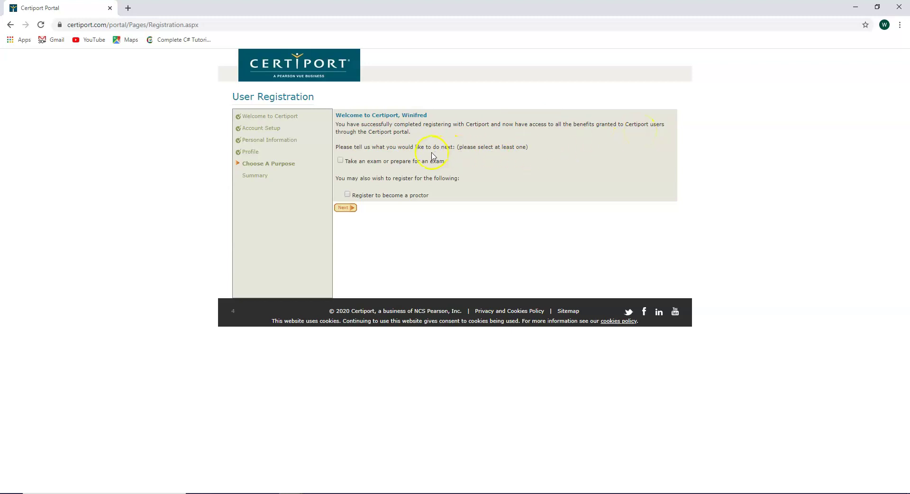
Step: Select 'Take an exam or prepare for an exam' as the purpose and continue
click(341, 161)
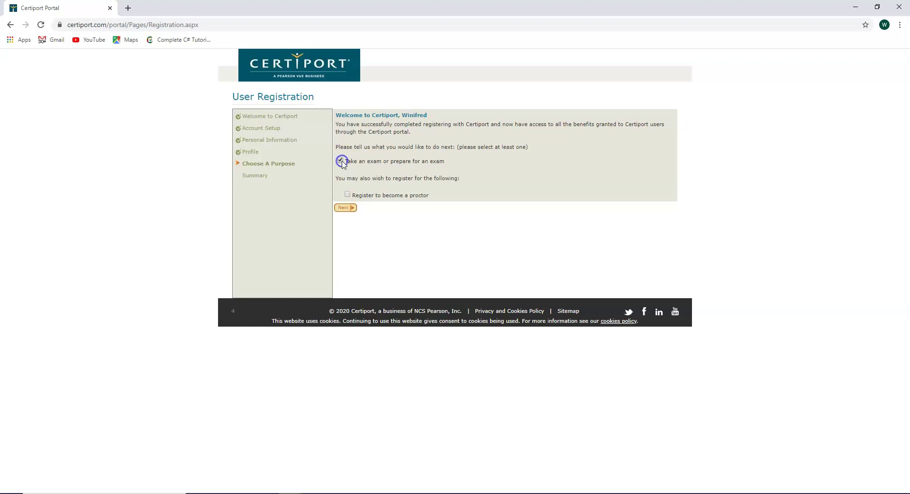
click(350, 209)
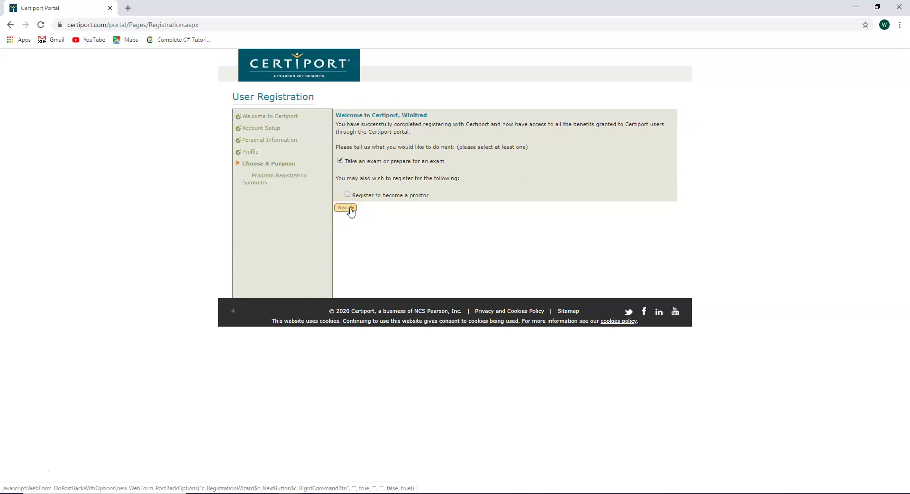
Step: Advance to the Program Registration page listing certification vendors
click(359, 207)
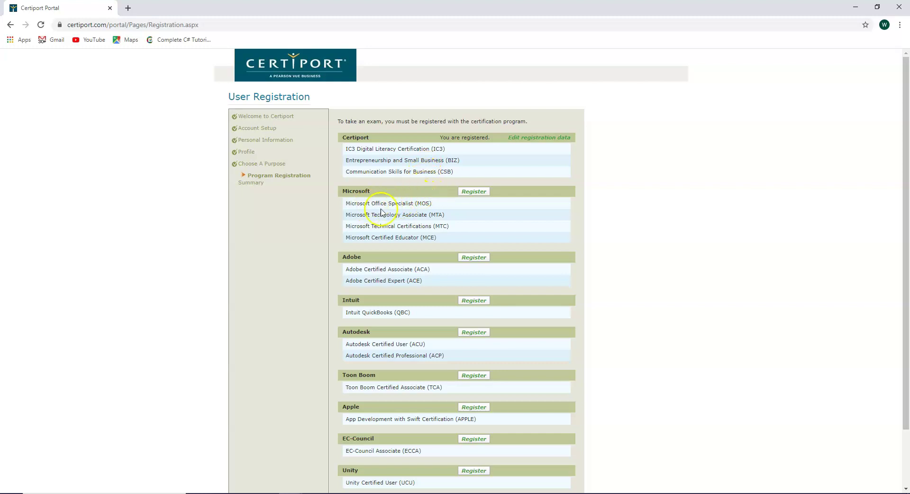
Step: Start Microsoft registration, prefill it from the Certiport profile, and allow Microsoft and Partners to use contact info
click(474, 192)
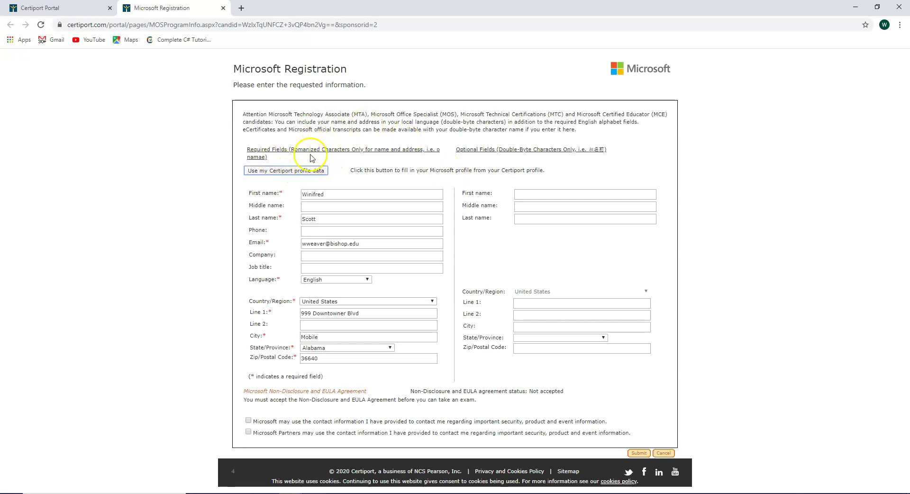
click(279, 172)
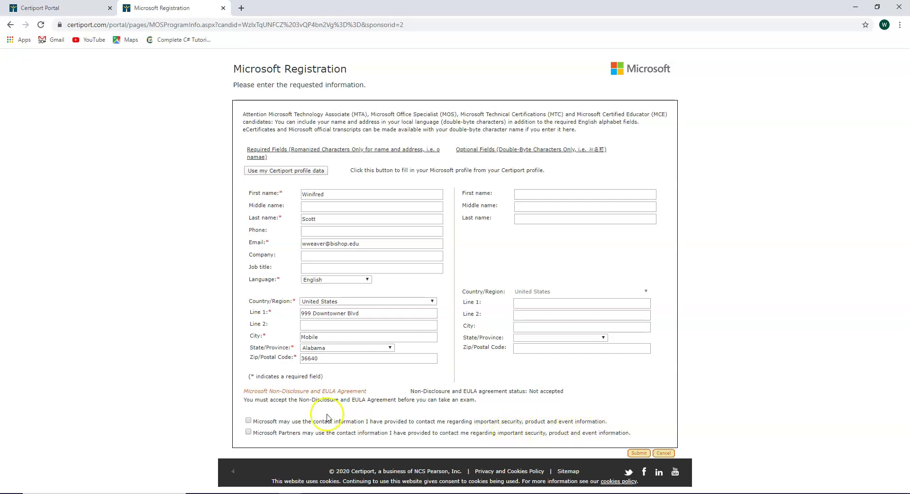
click(249, 421)
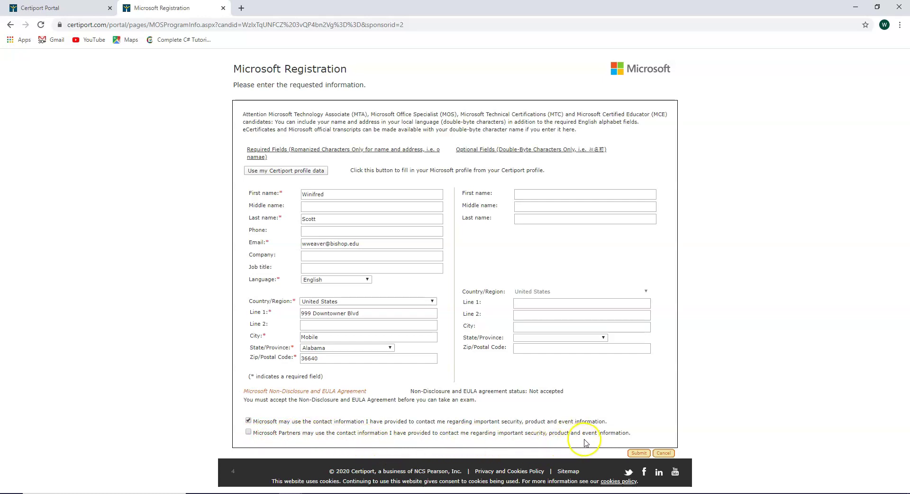
click(249, 432)
Step: Submit the completed Microsoft Registration form
click(636, 454)
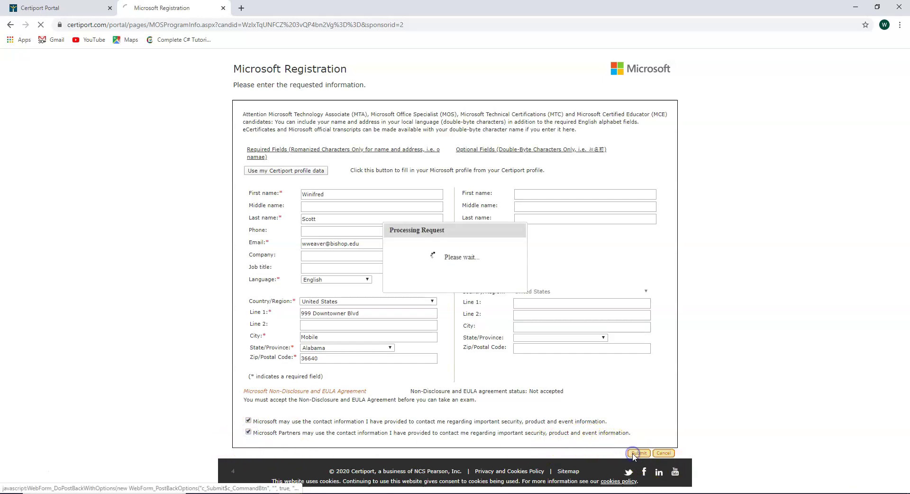